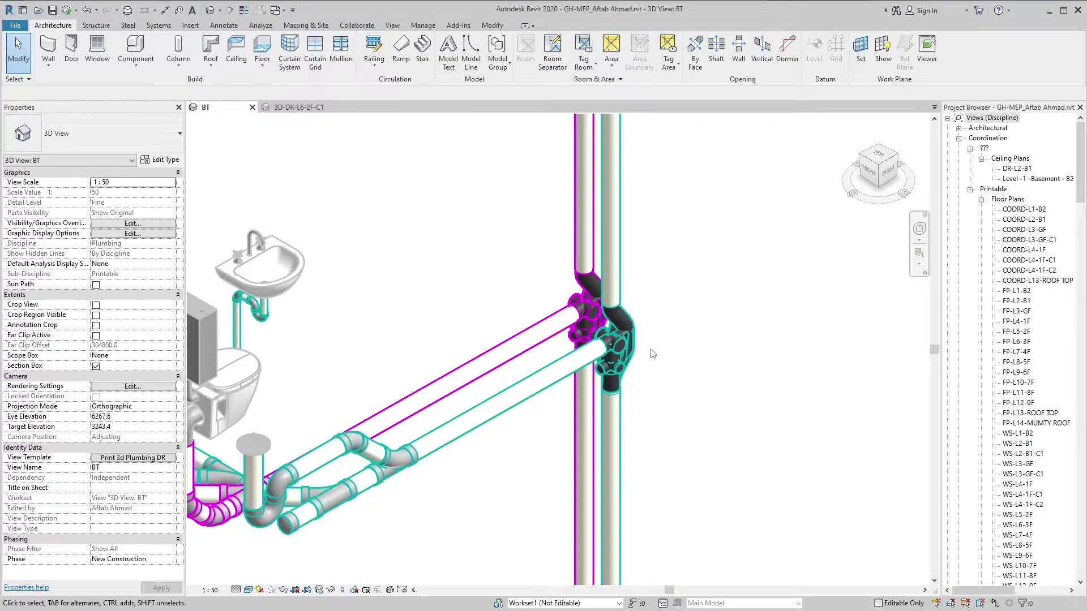
Examine the drainage branches from the washbasins and toilets and their black fittings on the vertical stacks in the BT 3D view.
scroll(652, 353, down, 3)
middle_drag(702, 347, 706, 352)
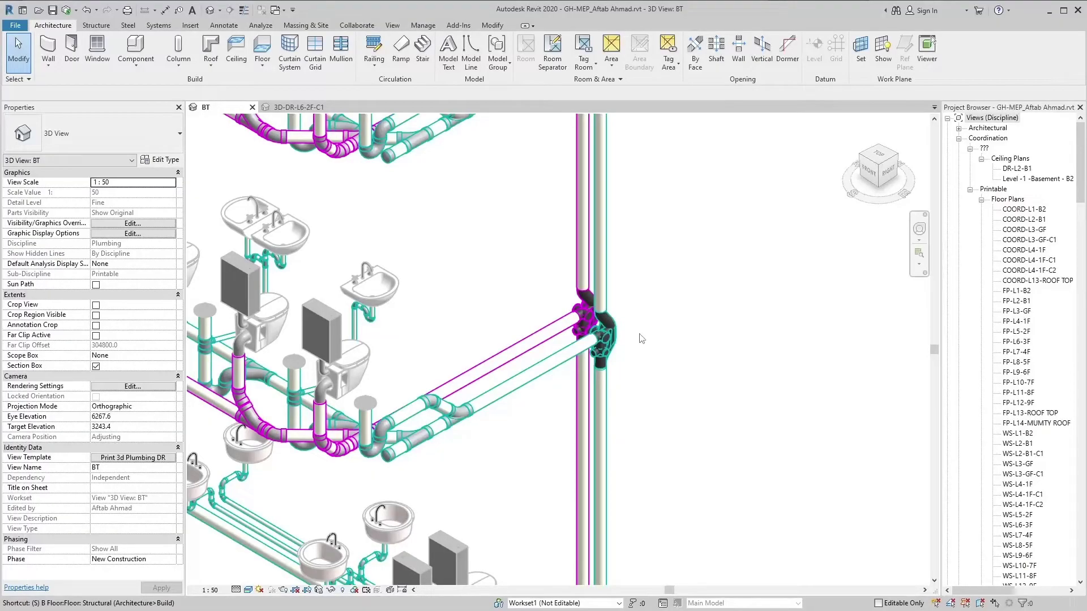
scroll(642, 338, up, 2)
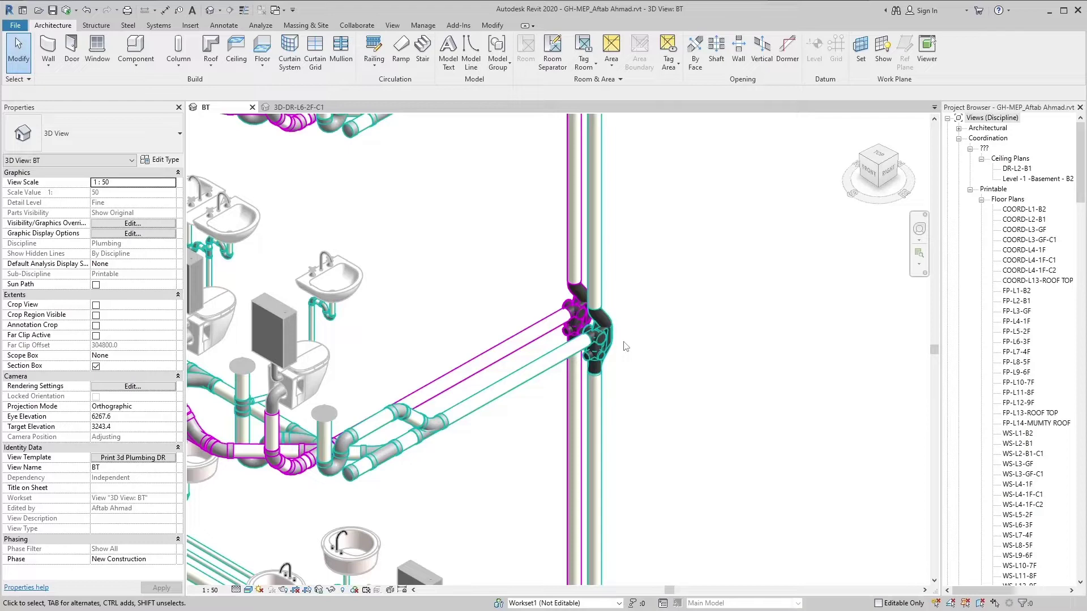
click(625, 346)
click(626, 348)
scroll(626, 348, down, 4)
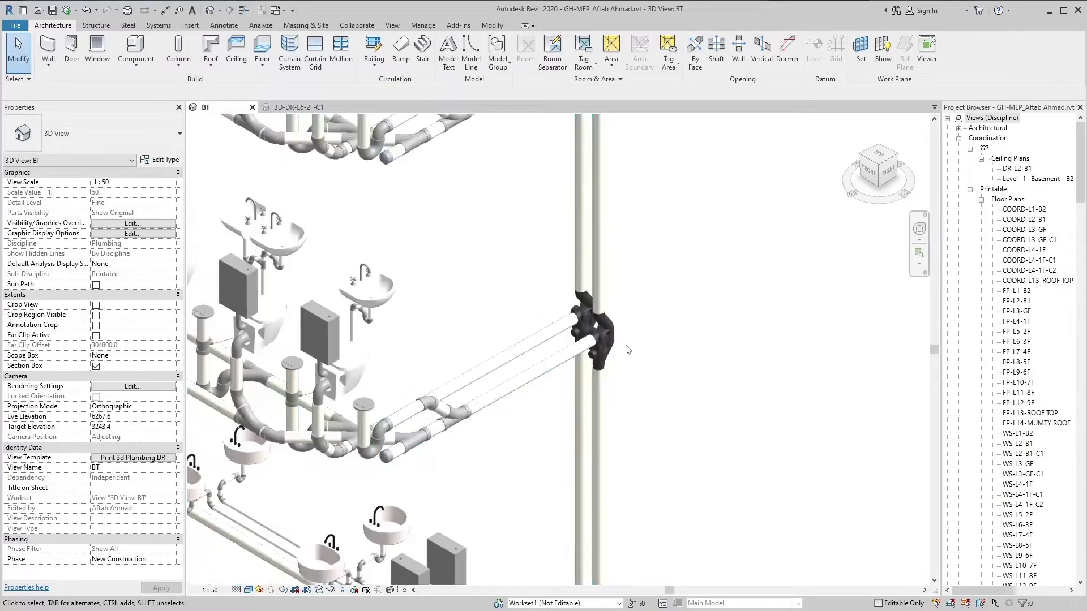
middle_drag(536, 387, 613, 395)
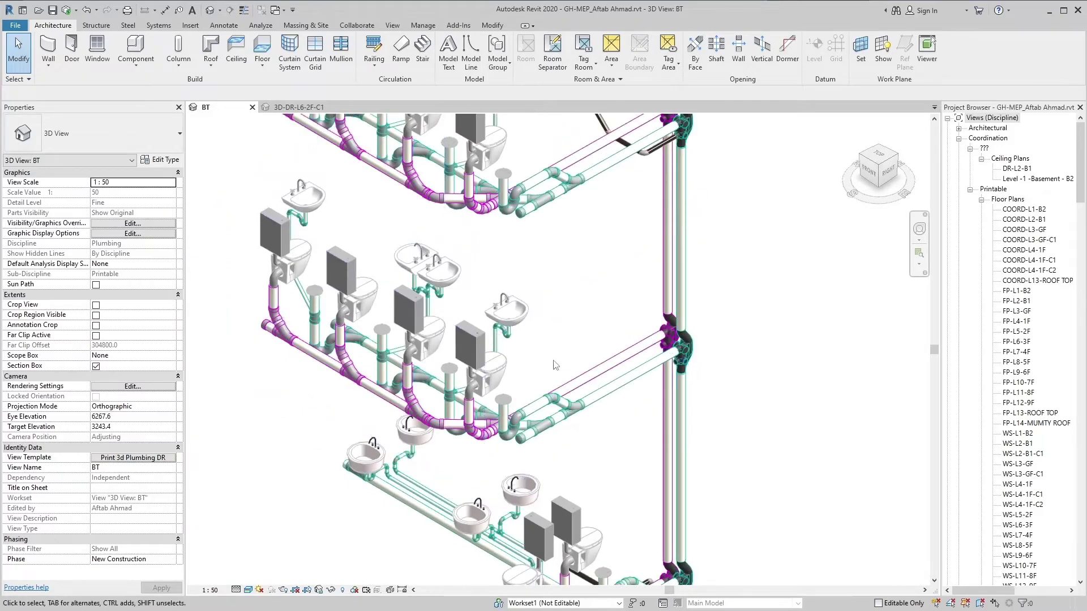
scroll(555, 365, up, 2)
middle_drag(556, 365, 571, 369)
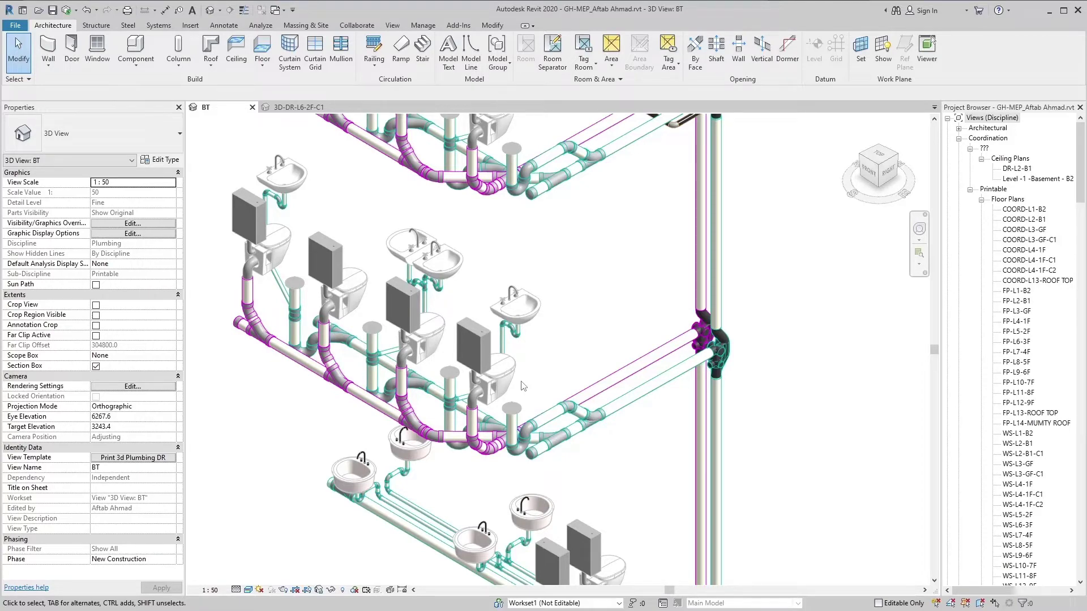
scroll(490, 404, up, 2)
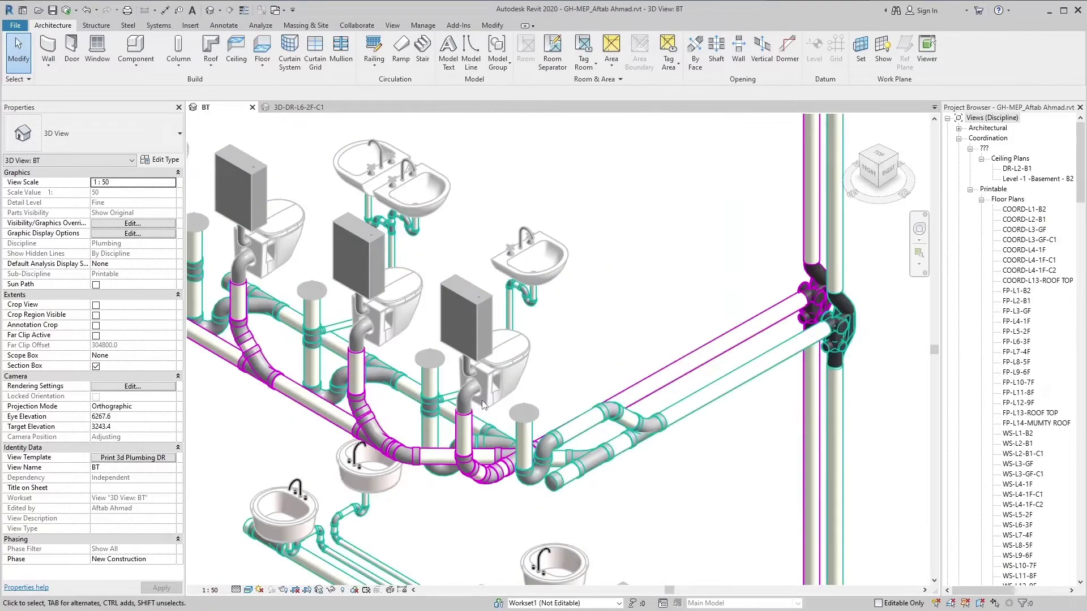
click(793, 462)
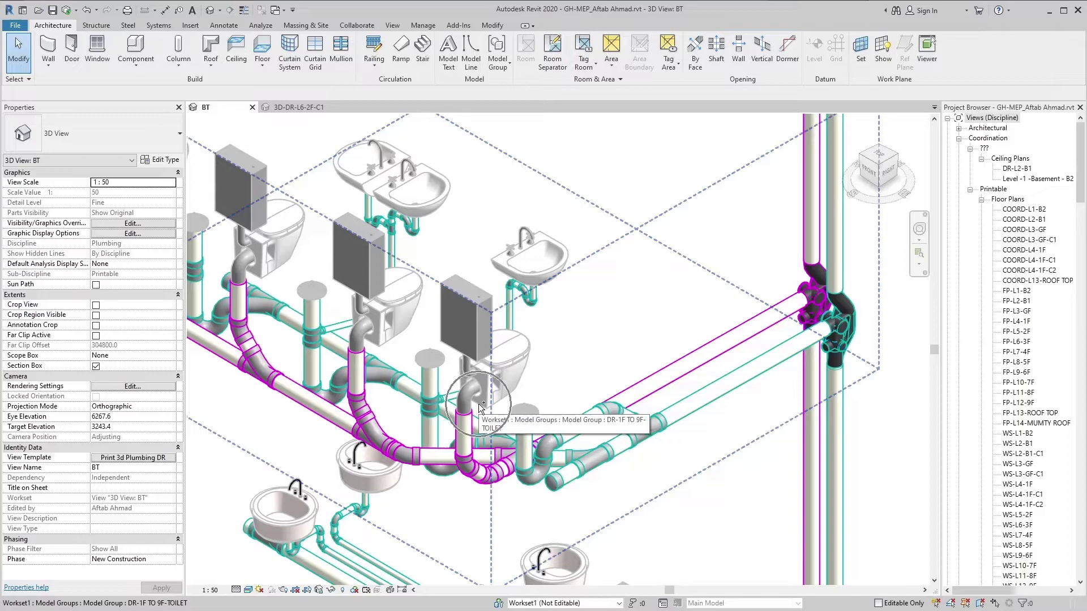
Follow the paired soil and waste stacks down past the lower toilet groups to their bottom offset and horizontal outlets.
scroll(480, 409, down, 5)
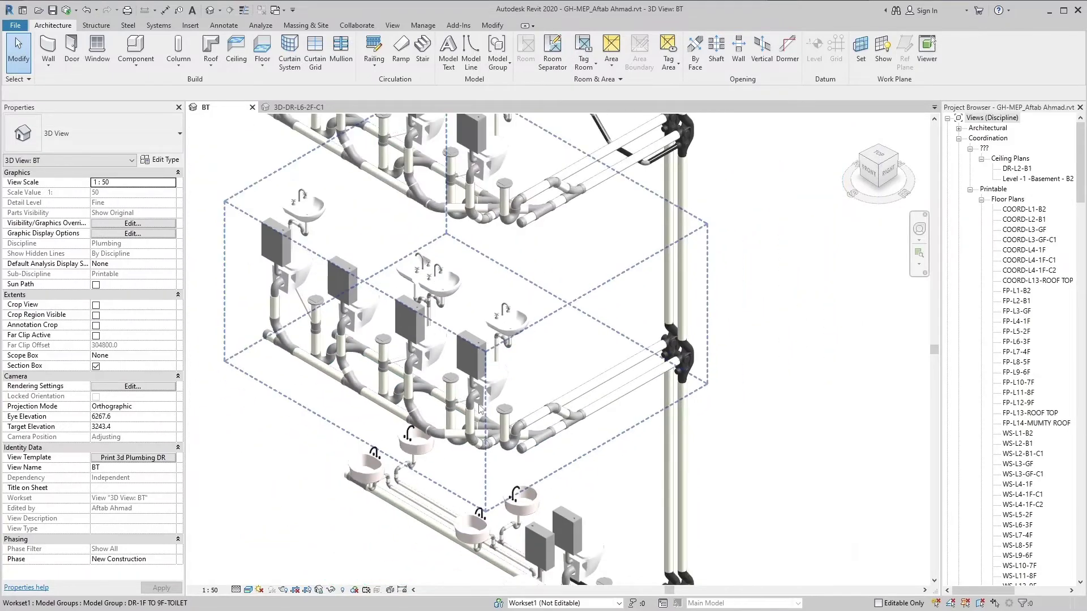
middle_drag(725, 396, 677, 419)
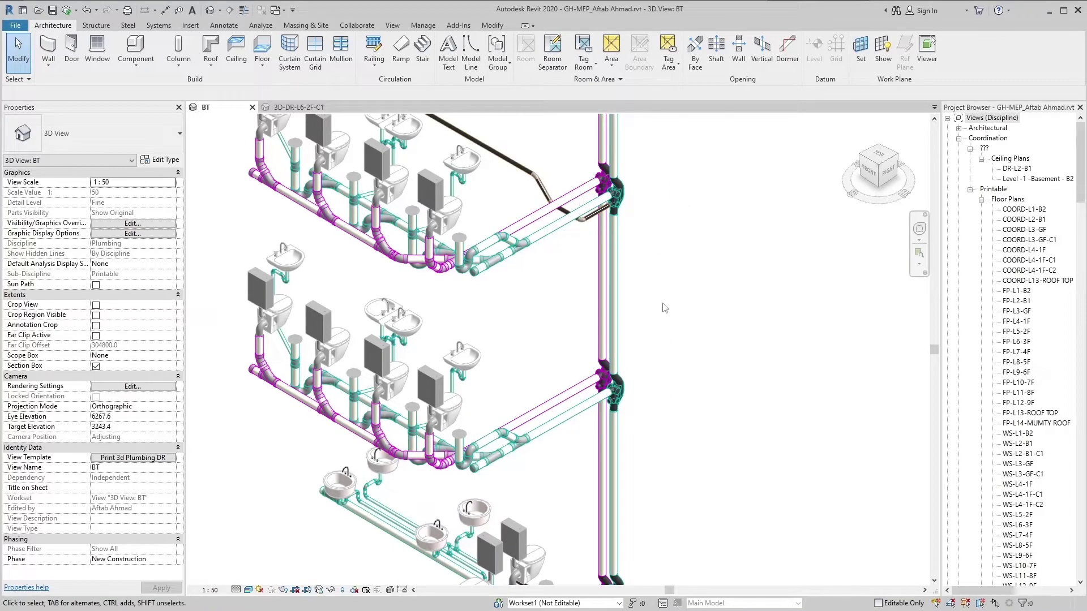
middle_drag(665, 309, 655, 339)
scroll(654, 340, up, 2)
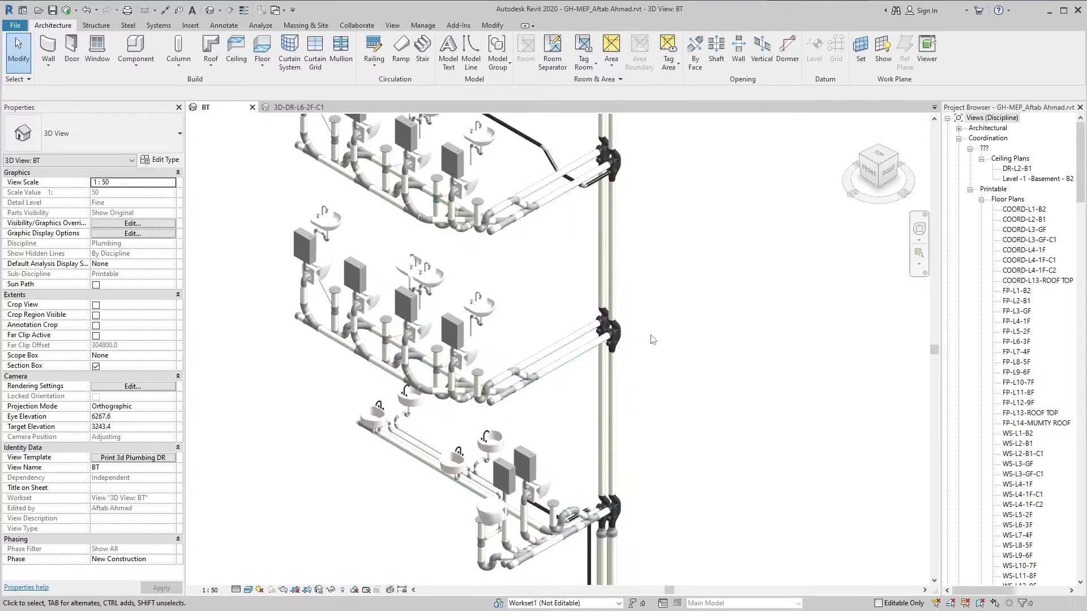
scroll(654, 340, up, 1)
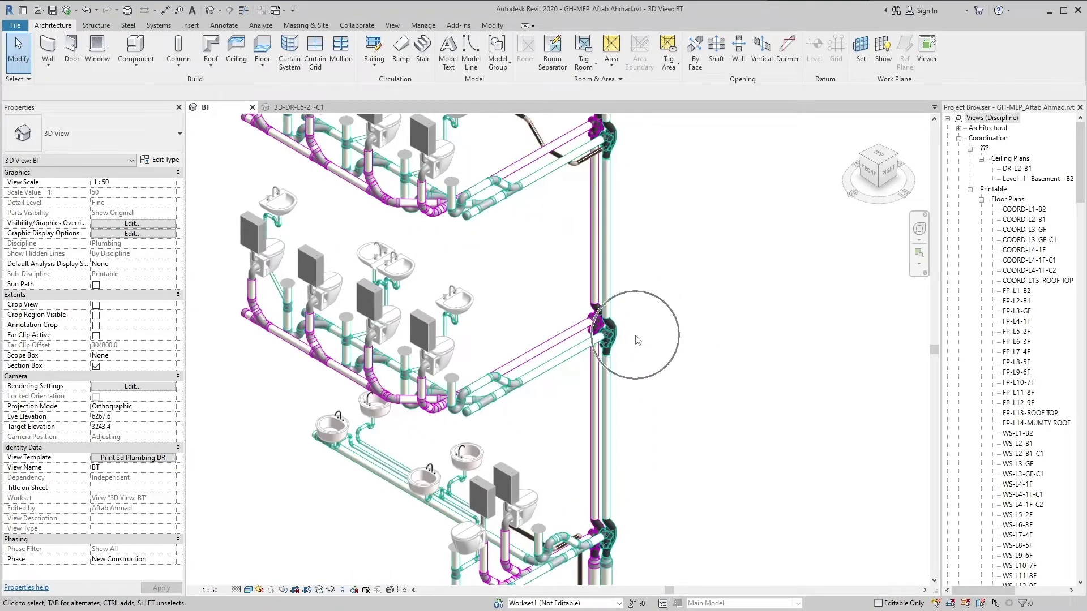
middle_drag(660, 410, 671, 292)
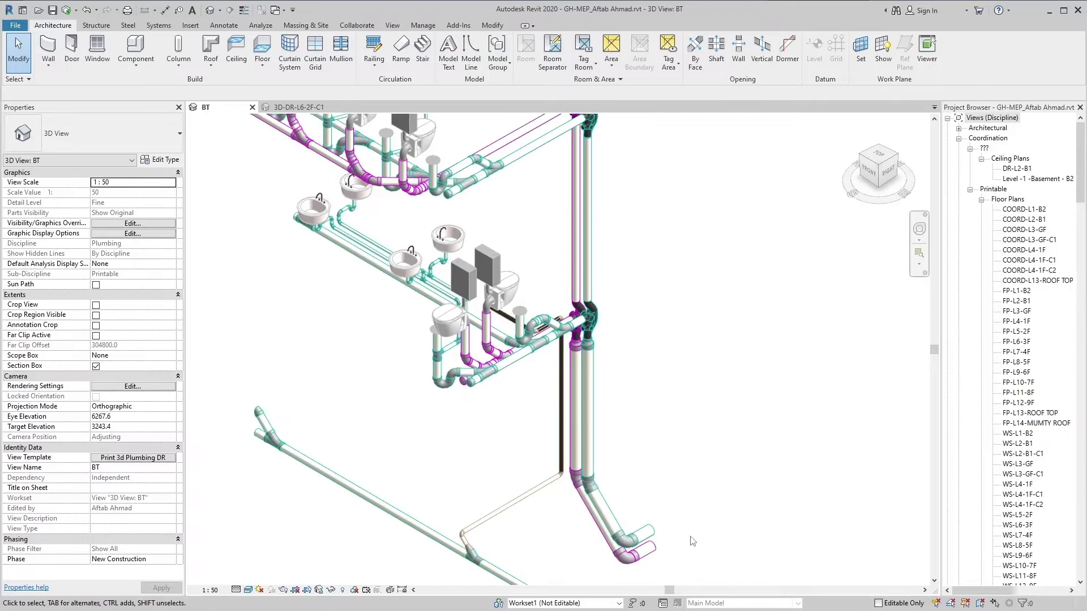
click(669, 560)
click(668, 560)
middle_drag(635, 318, 692, 447)
scroll(684, 351, up, 1)
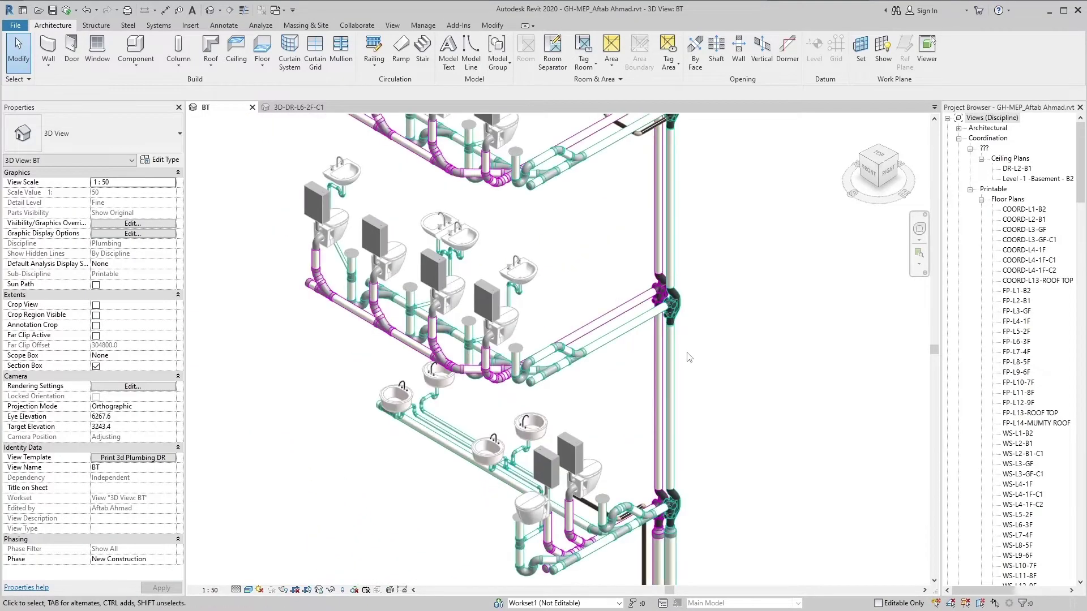
Inspect where each floor's toilet branches join the stacks, from the upper floors down to the bends at the stack base.
middle_drag(691, 358, 731, 404)
scroll(721, 398, up, 1)
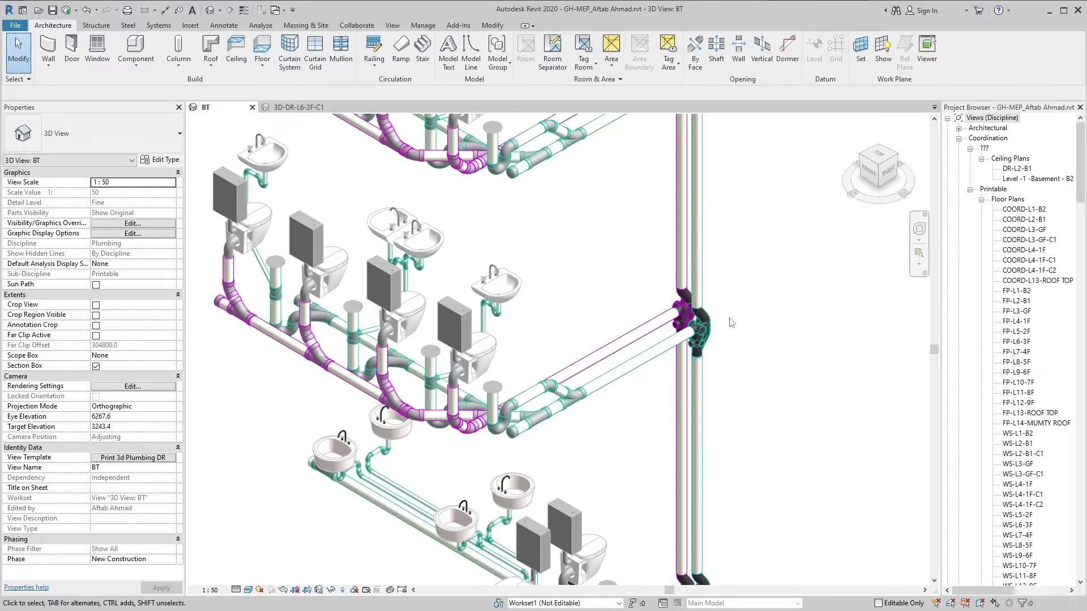
middle_drag(746, 276, 755, 420)
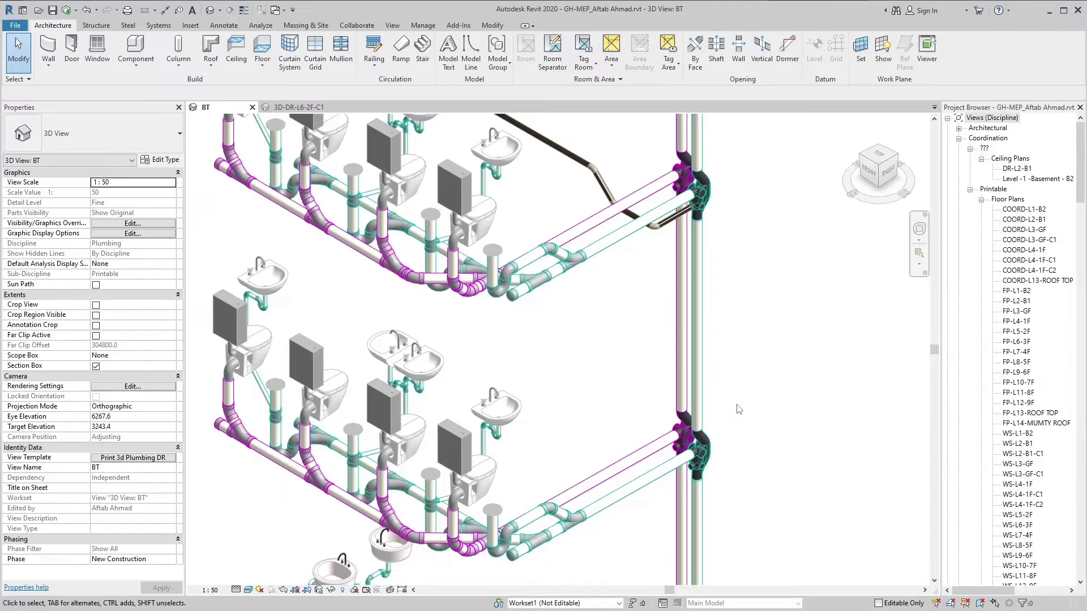
middle_drag(739, 410, 770, 328)
scroll(755, 391, up, 2)
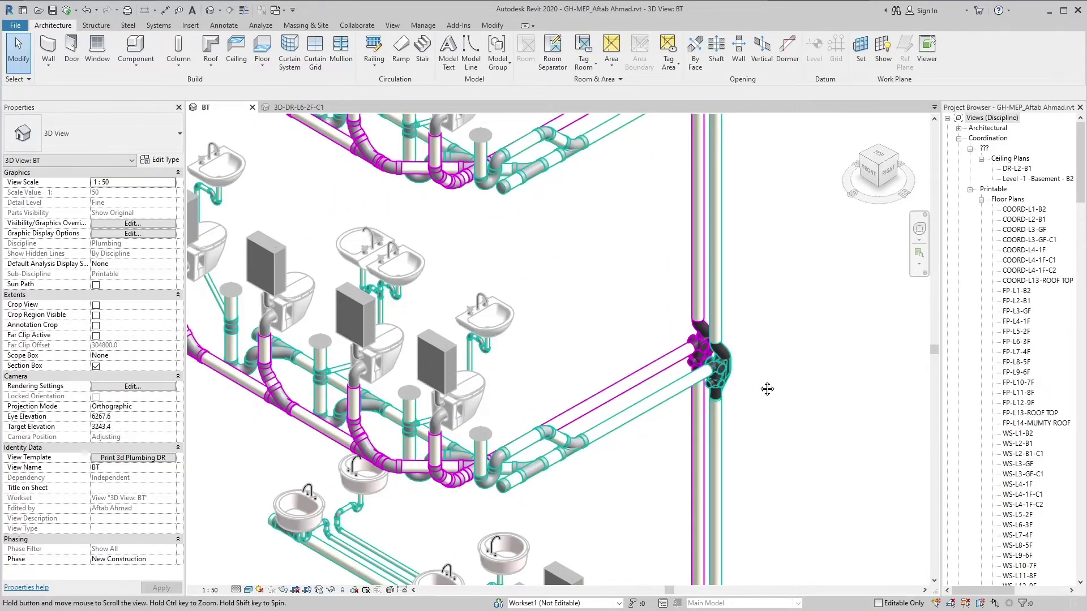
middle_drag(767, 388, 751, 358)
click(746, 351)
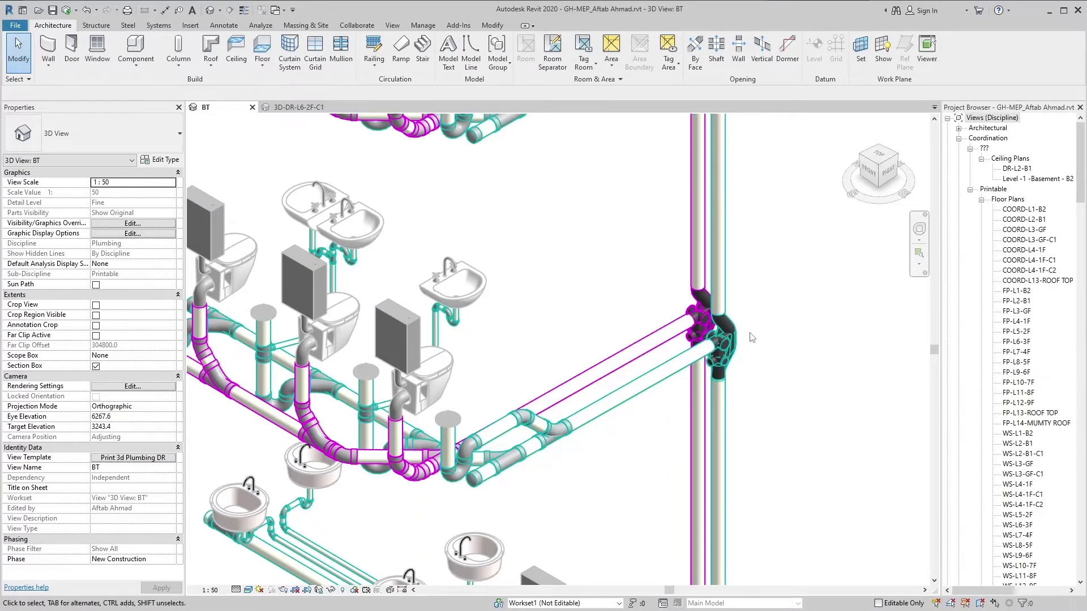
click(737, 446)
scroll(743, 412, down, 2)
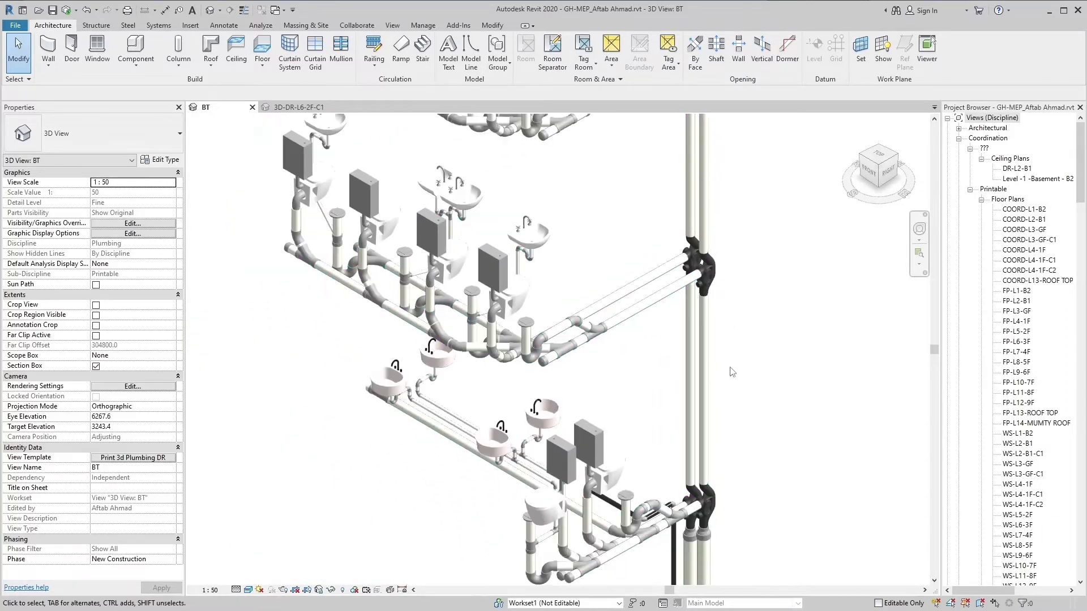
click(711, 439)
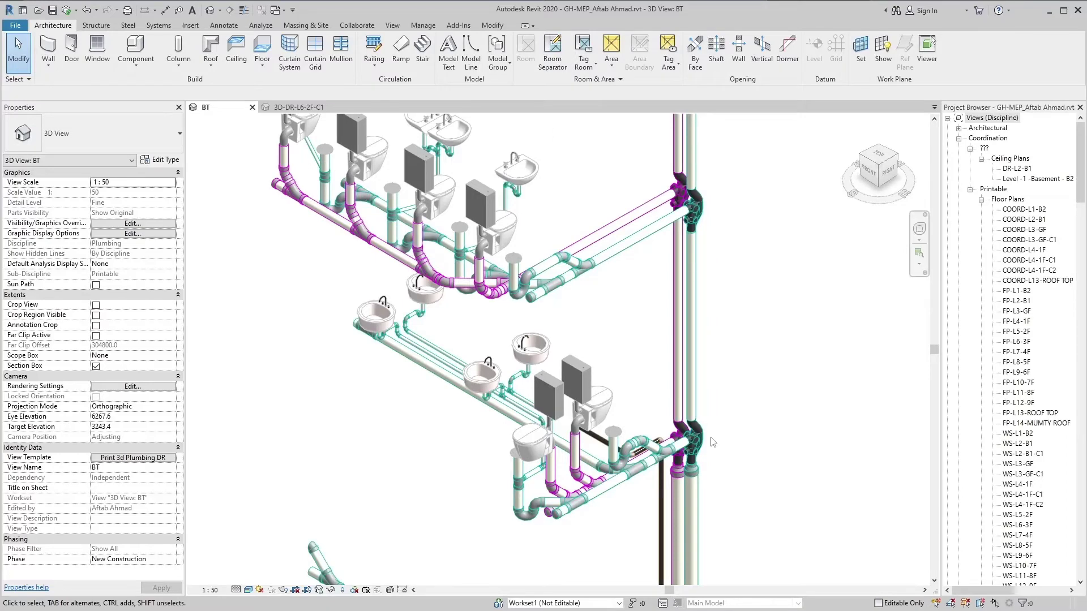
middle_drag(712, 442, 718, 264)
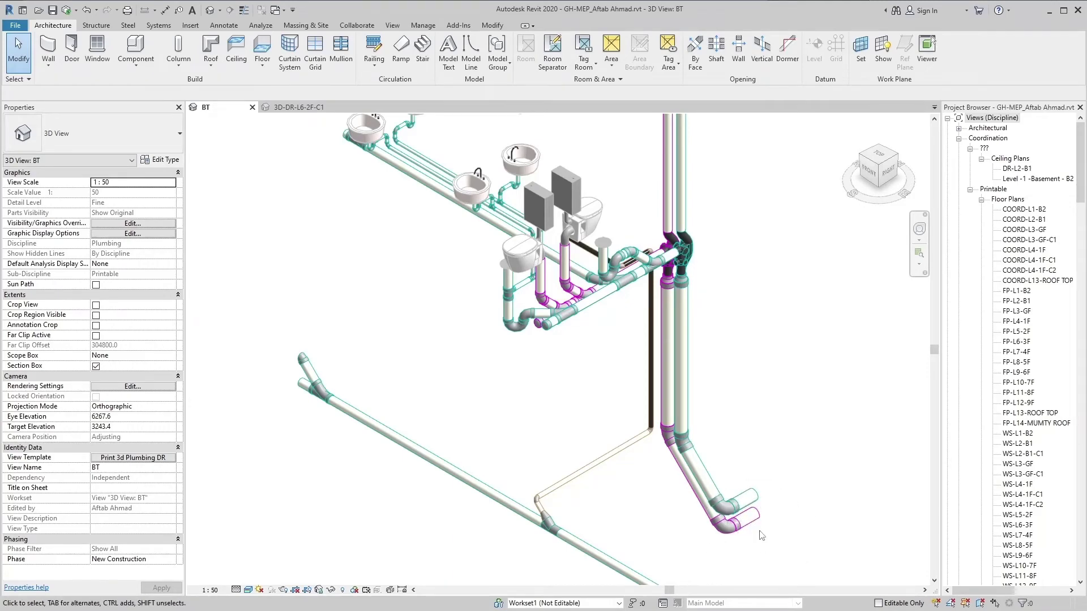
scroll(762, 535, down, 3)
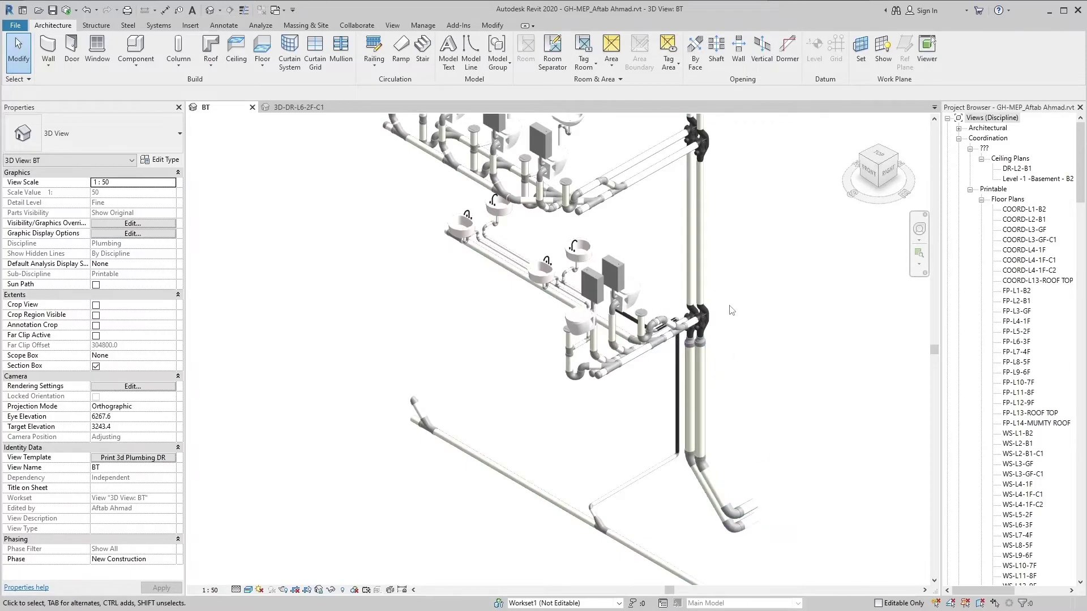
middle_drag(736, 329, 756, 453)
Examine up close the black offset fittings joining the DR-1F TO 9F-TOILET group's two branch pipes to the stacks.
scroll(716, 293, up, 4)
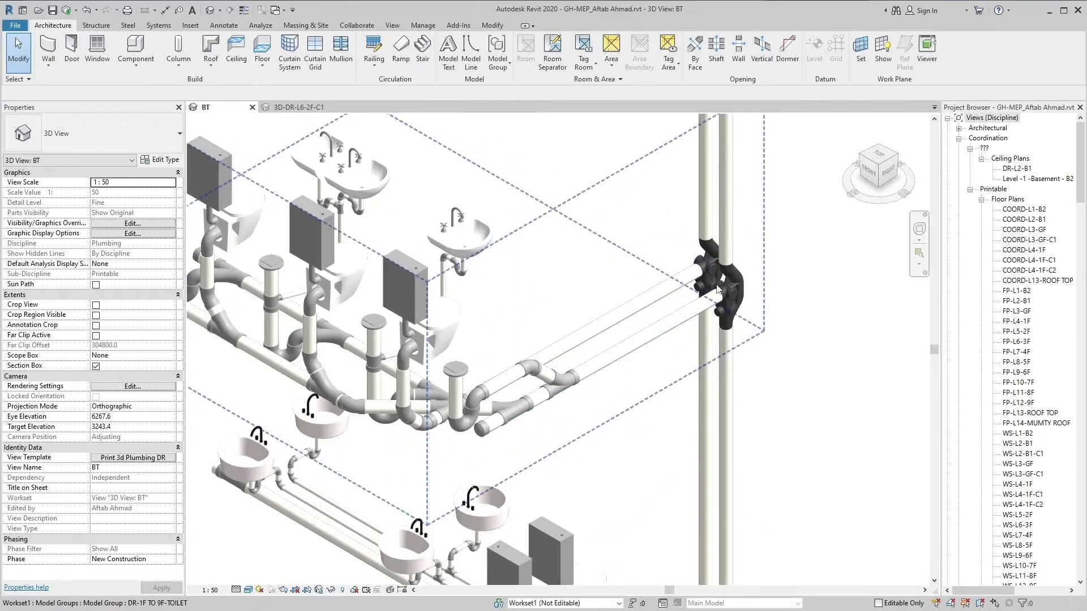
scroll(716, 294, up, 5)
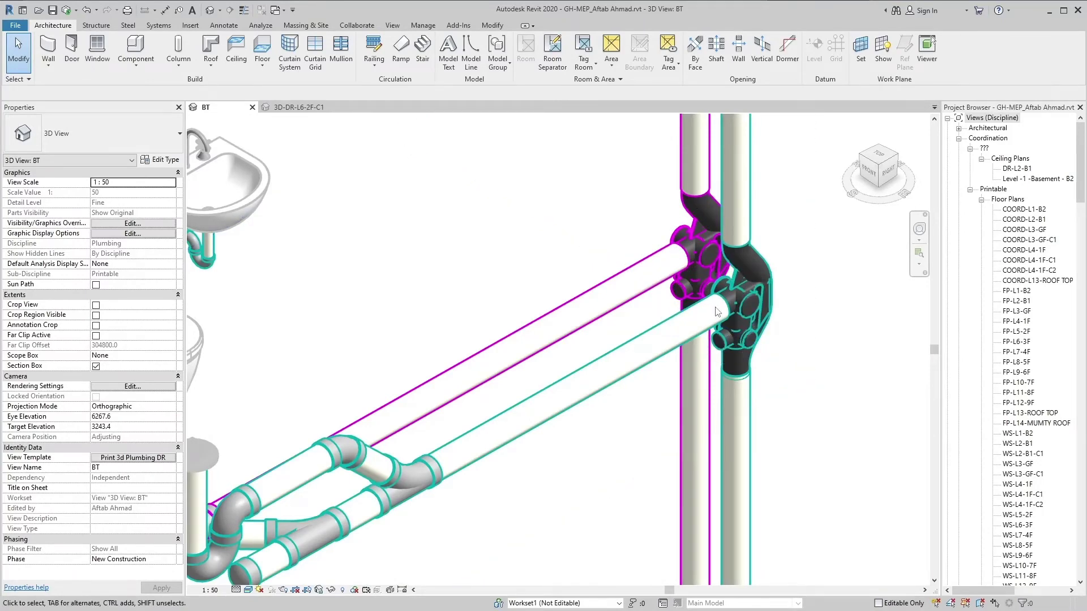
scroll(716, 311, down, 2)
scroll(716, 311, down, 2)
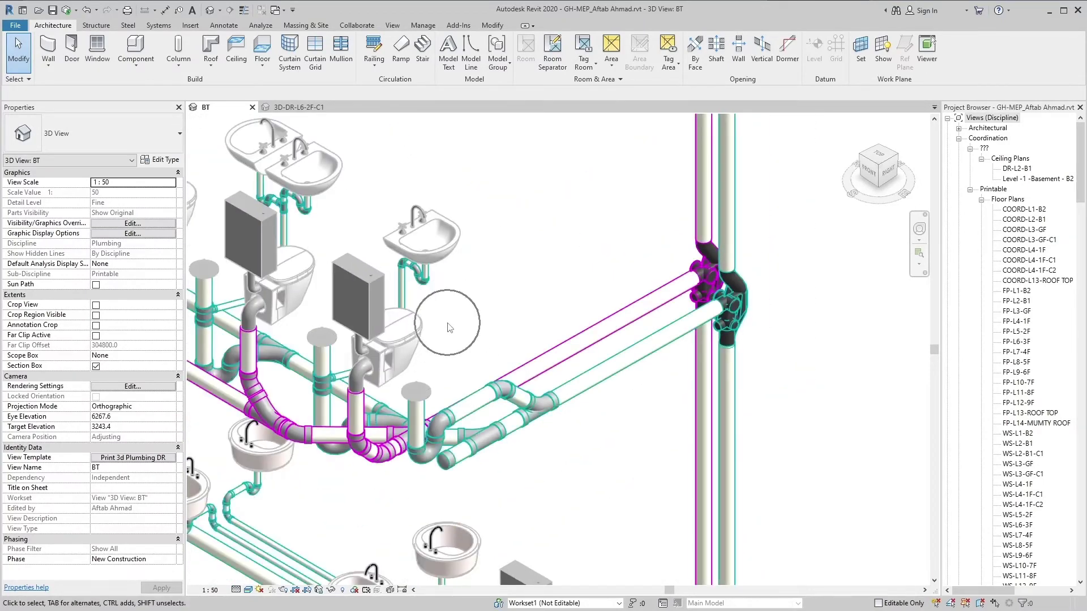
scroll(450, 328, down, 1)
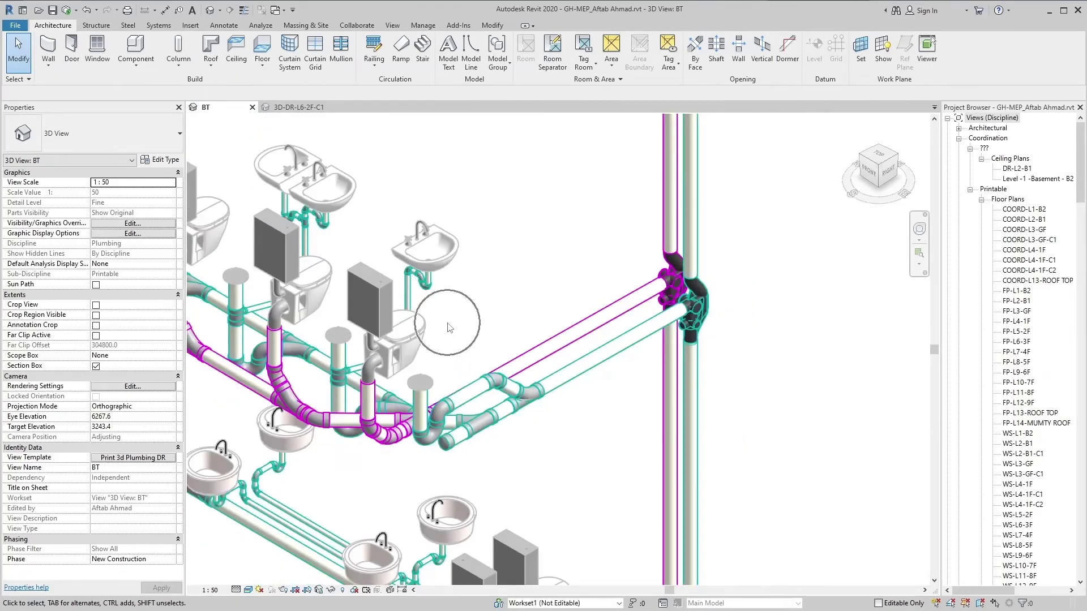
scroll(696, 317, up, 5)
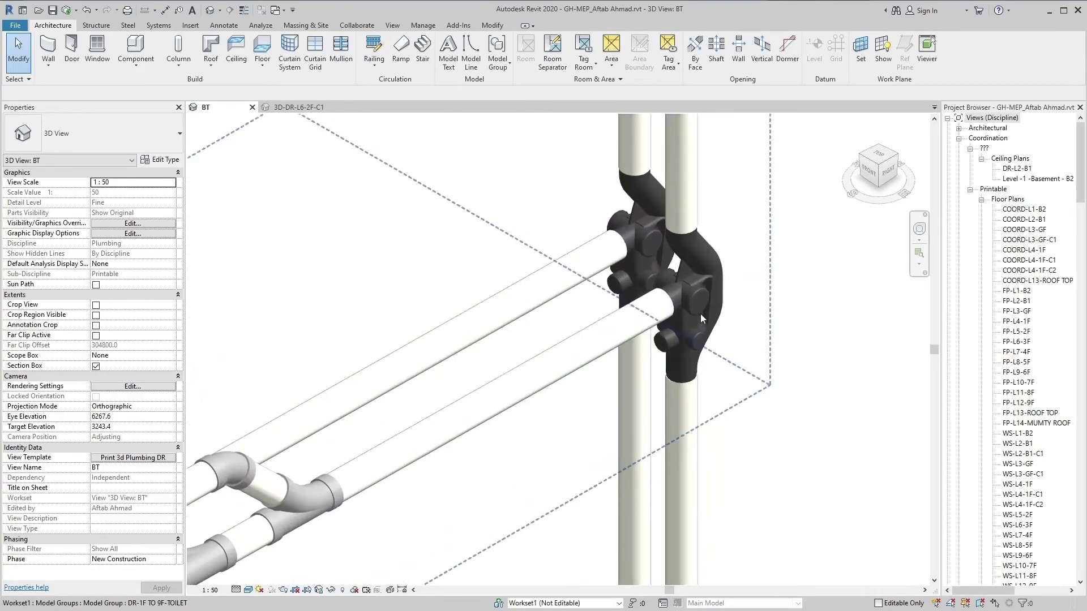
click(702, 307)
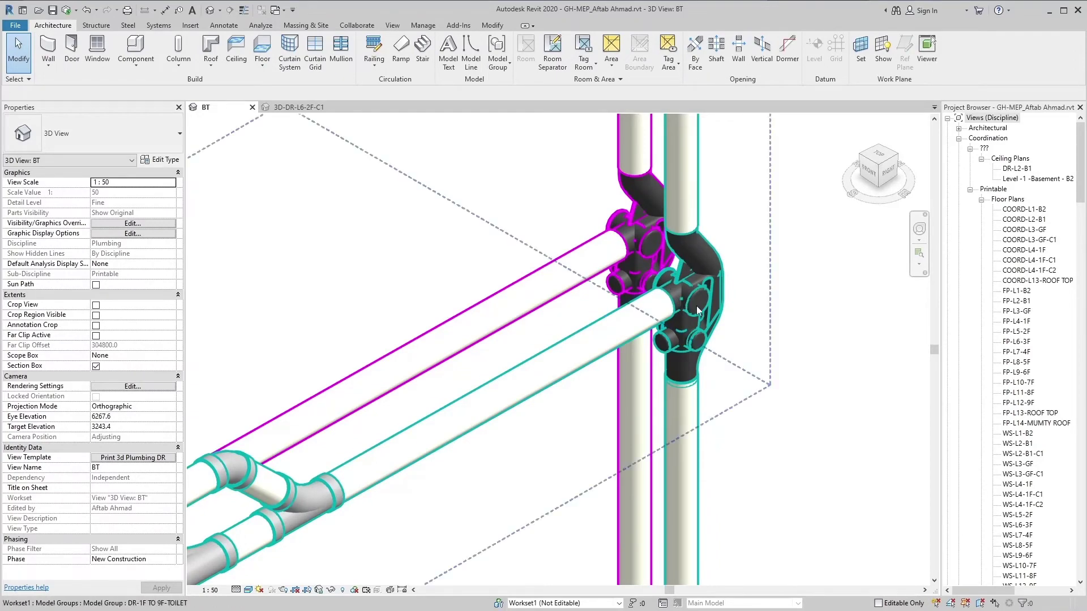
scroll(700, 308, down, 5)
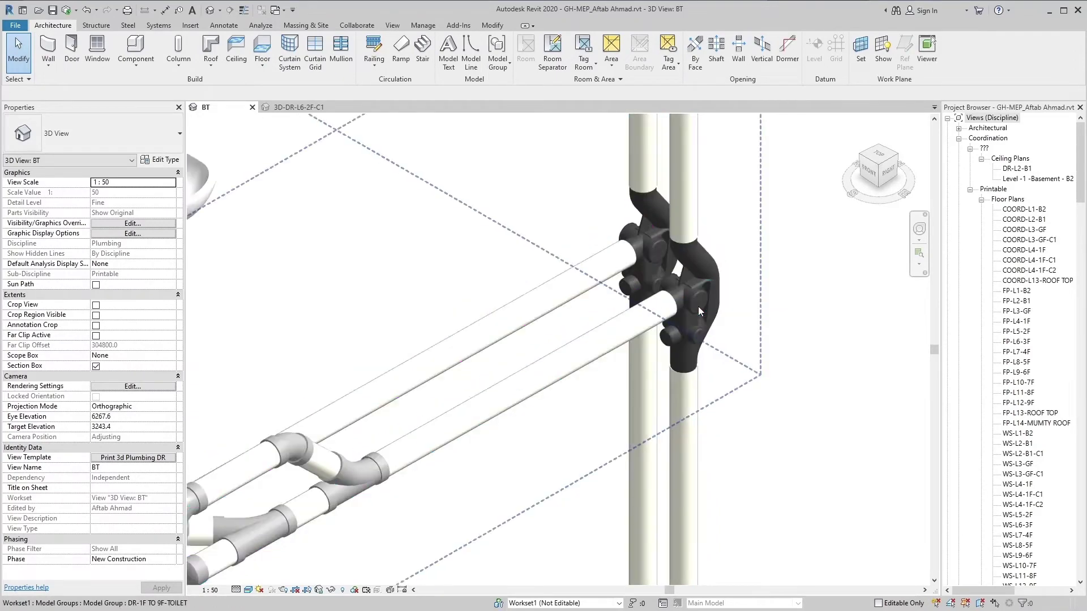
scroll(698, 307, down, 2)
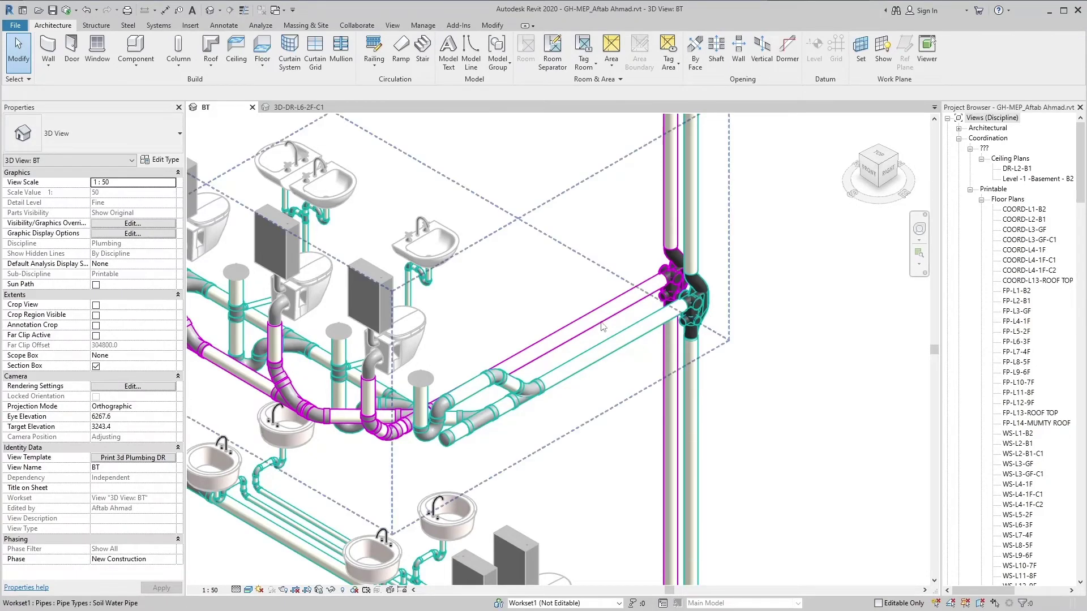
Switch to the 3D-DR-L6-2F-C1 view and examine the stack offset labelled VELOCITY BREAKER.
click(298, 107)
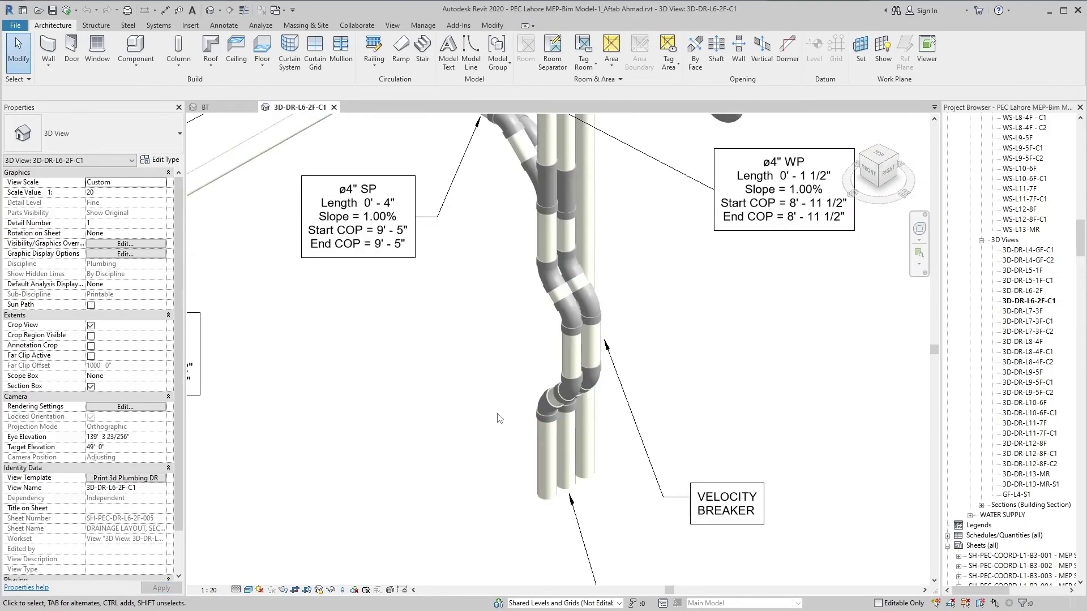
scroll(506, 387, up, 1)
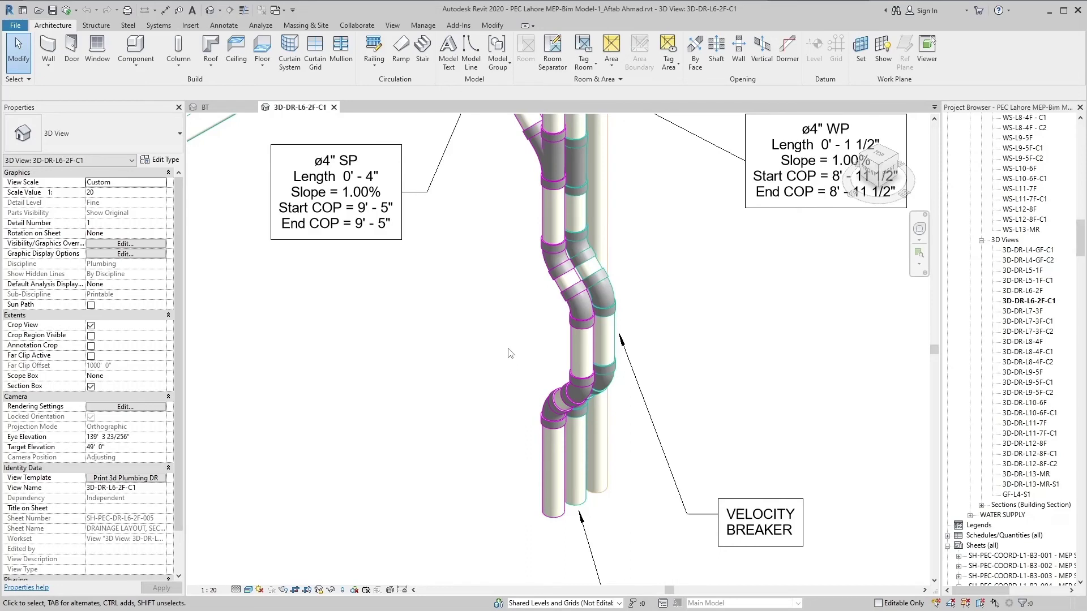
click(749, 444)
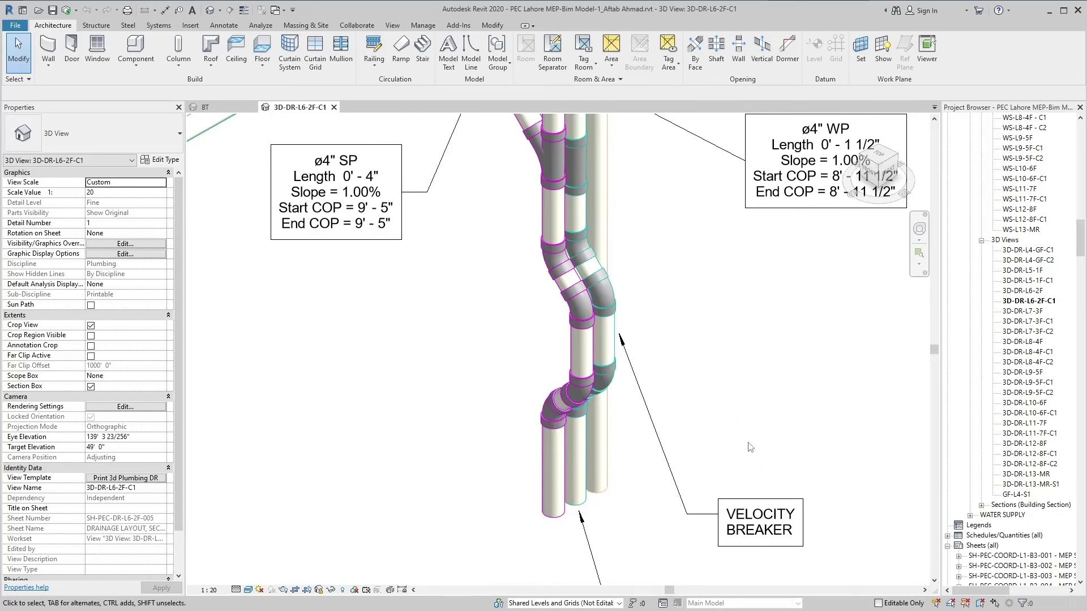